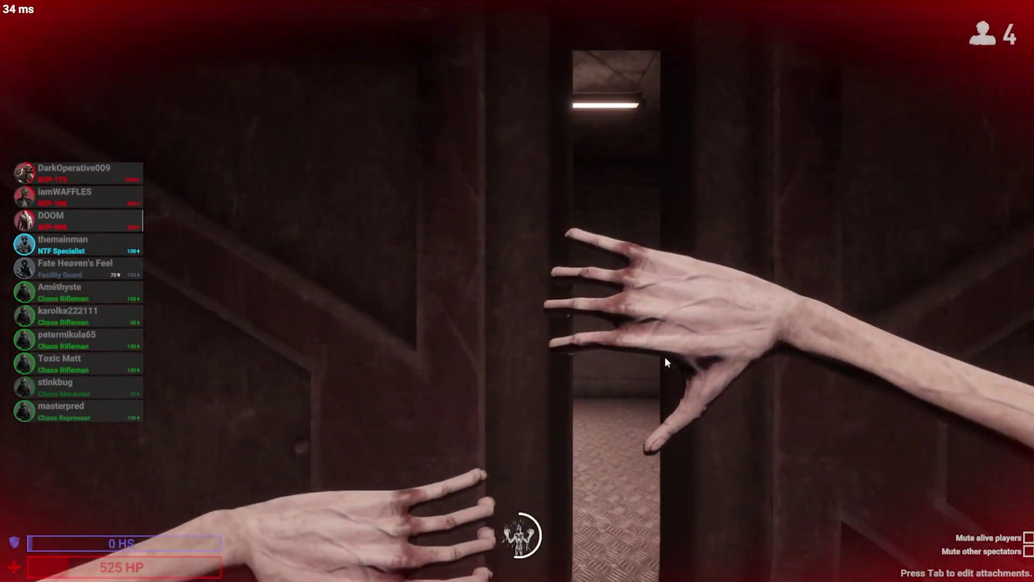
- Walk the SCP forward through the doorway and down the corridor toward the soldier
key(w)
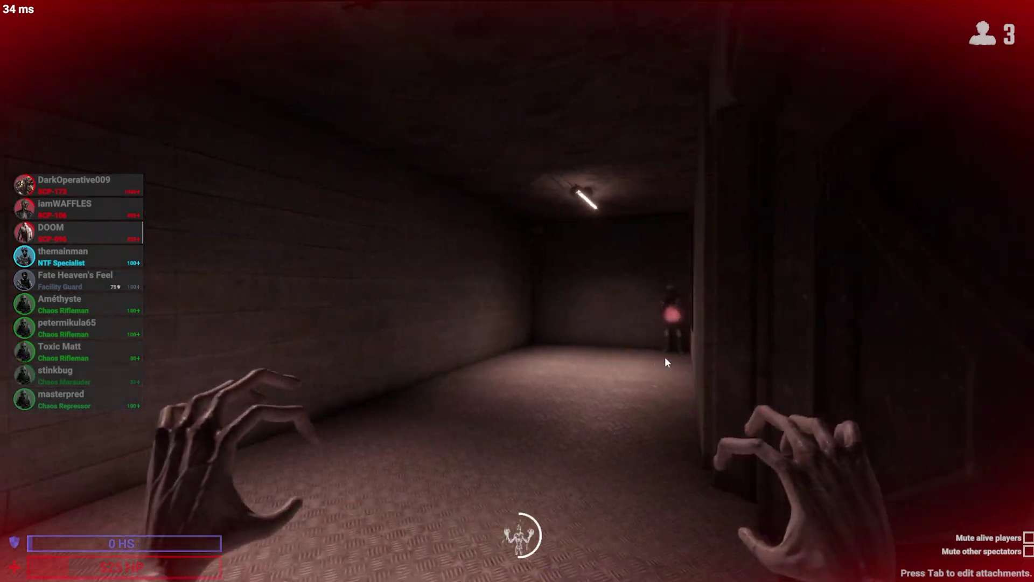
key(w)
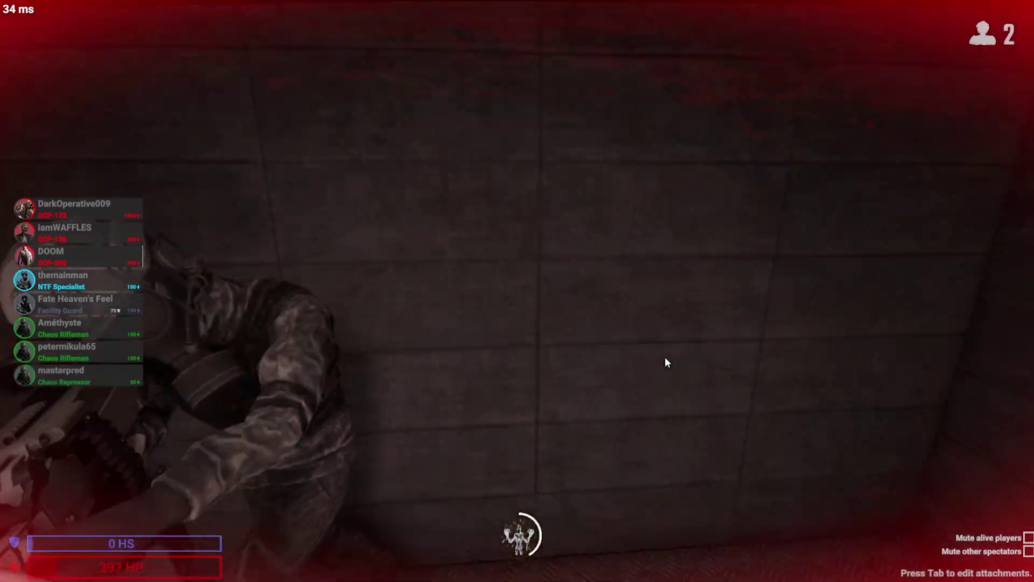
key(w)
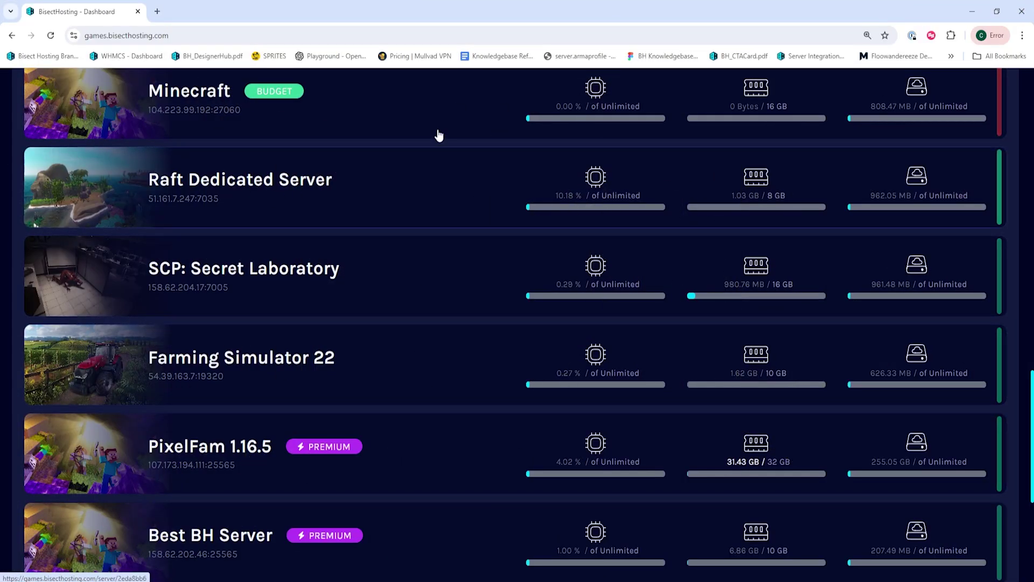
- Stop the SCP: Secret Laboratory server, forcing it to finish shutting down
click(307, 279)
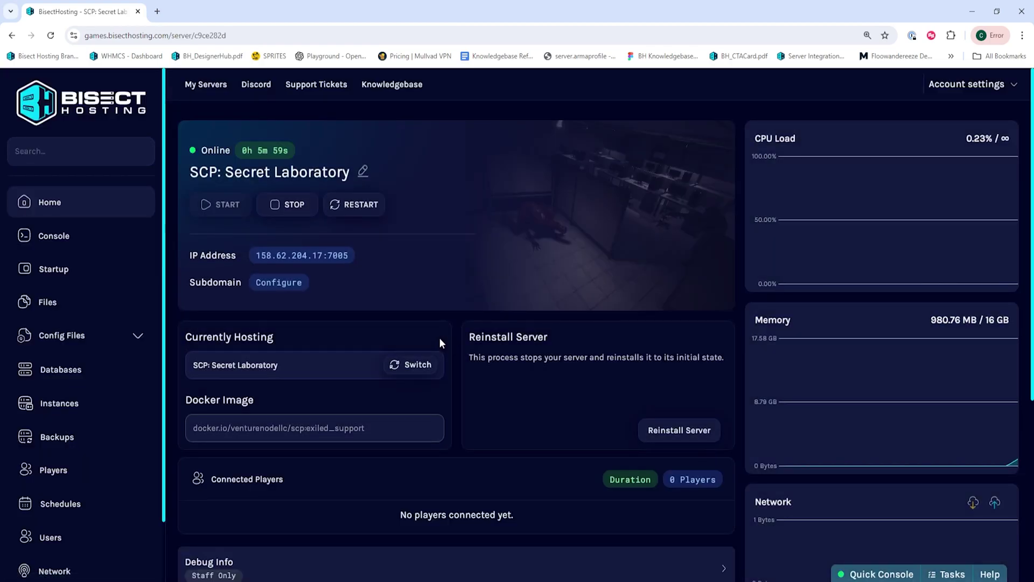
click(287, 211)
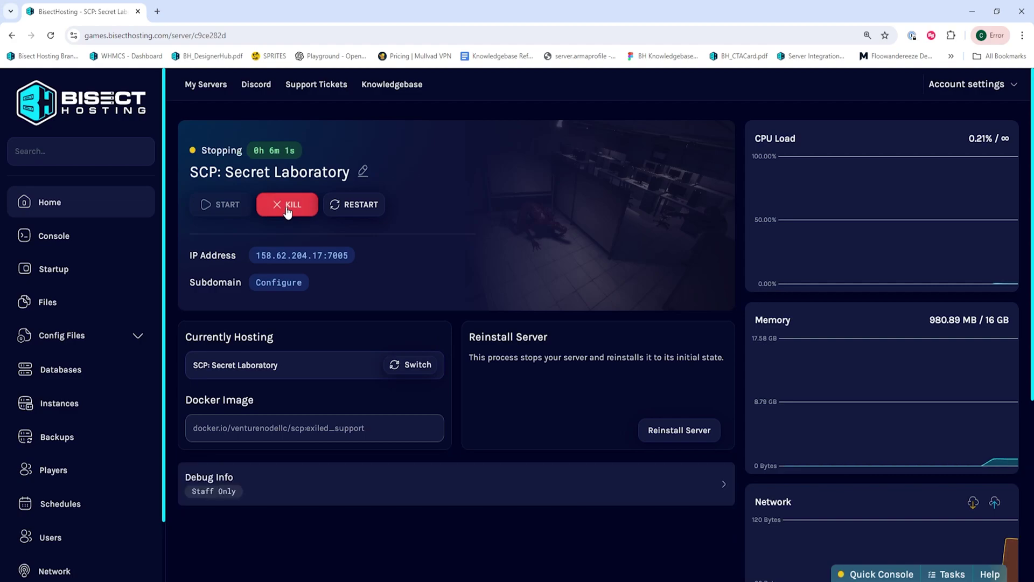
click(287, 211)
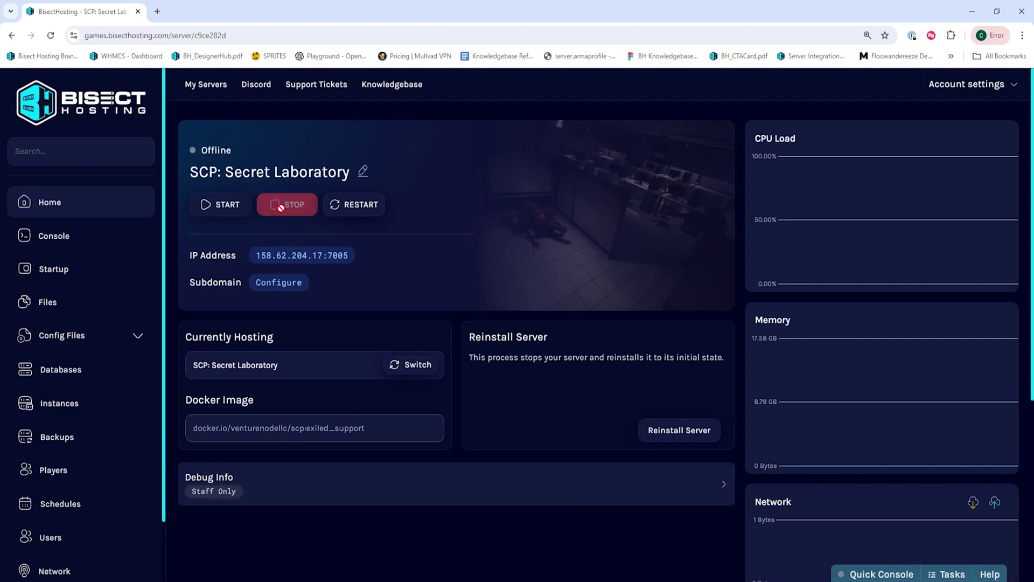
- Open config_remoteadmin.txt from the Config folder in the file editor
click(45, 304)
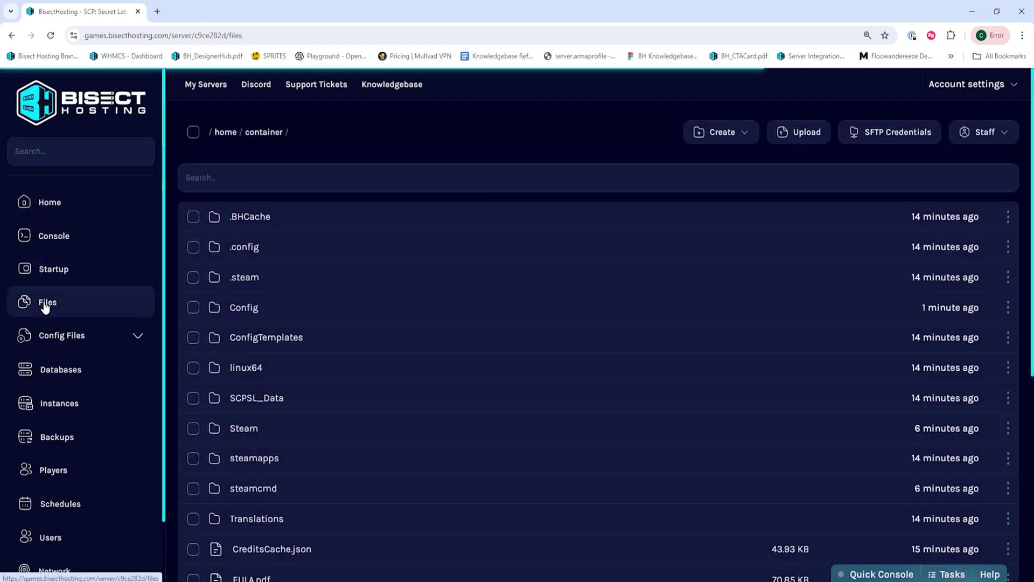
click(288, 317)
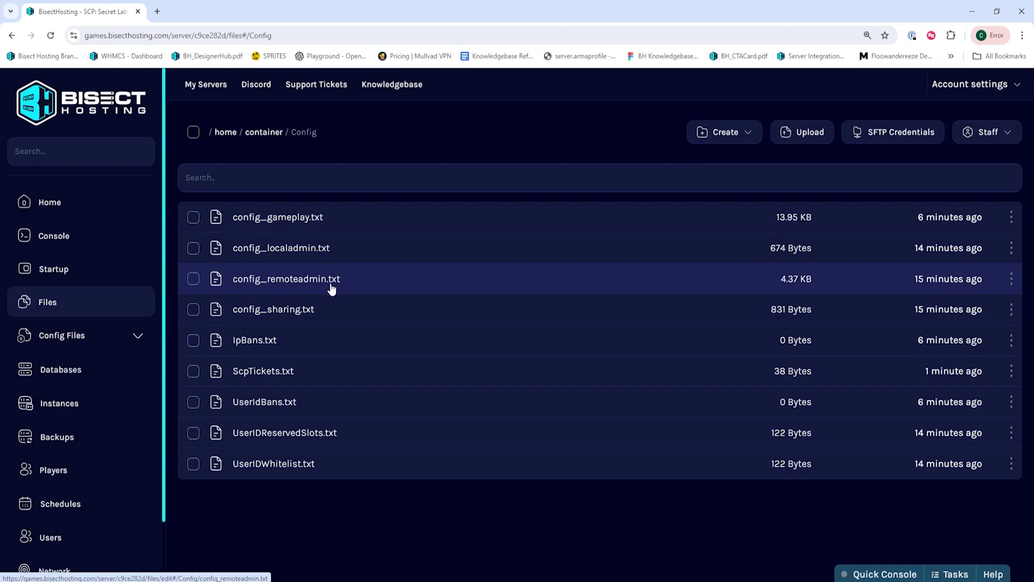
click(351, 287)
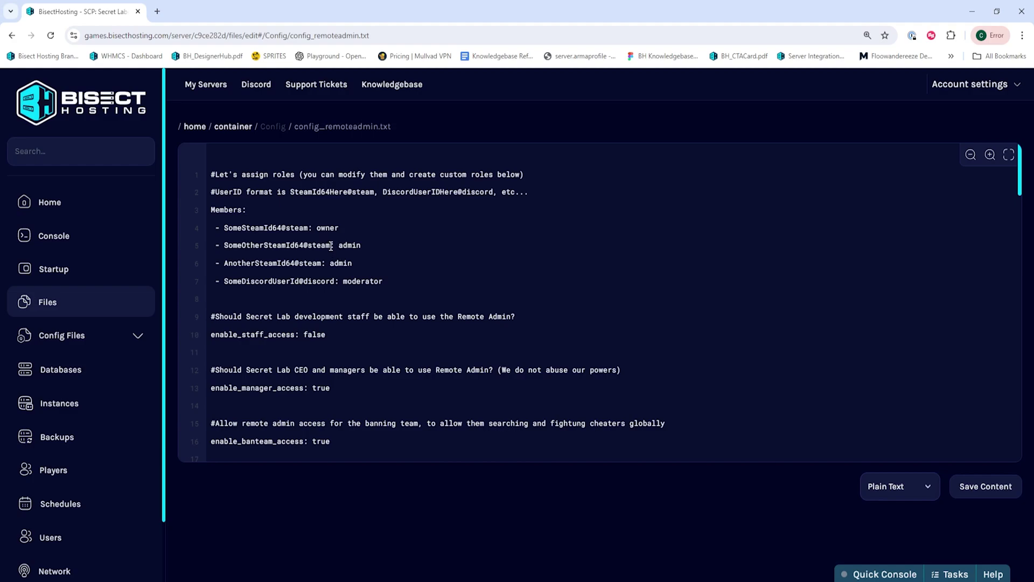
drag(331, 247, 226, 247)
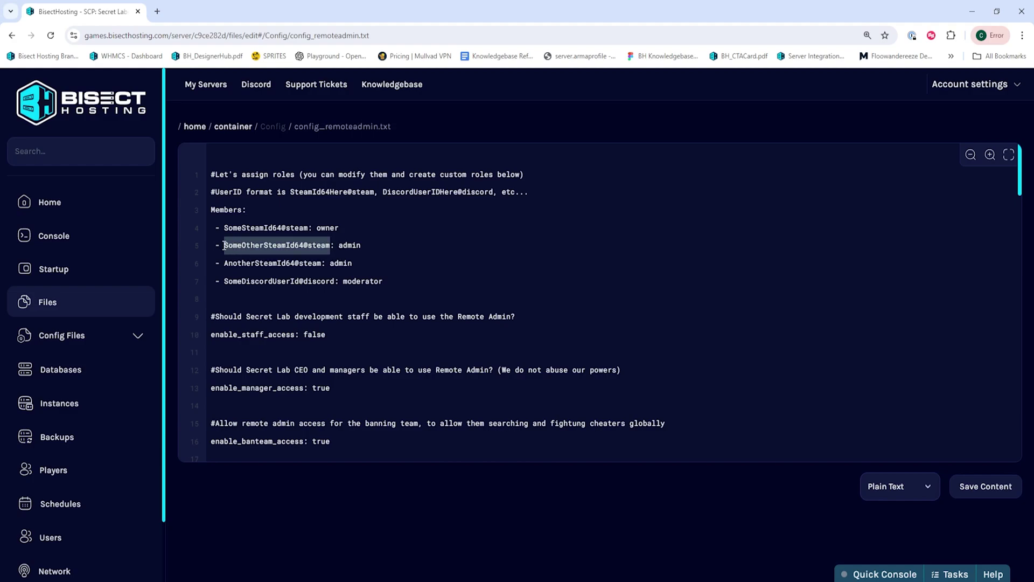
key(BackSpace)
key(ctrl+v)
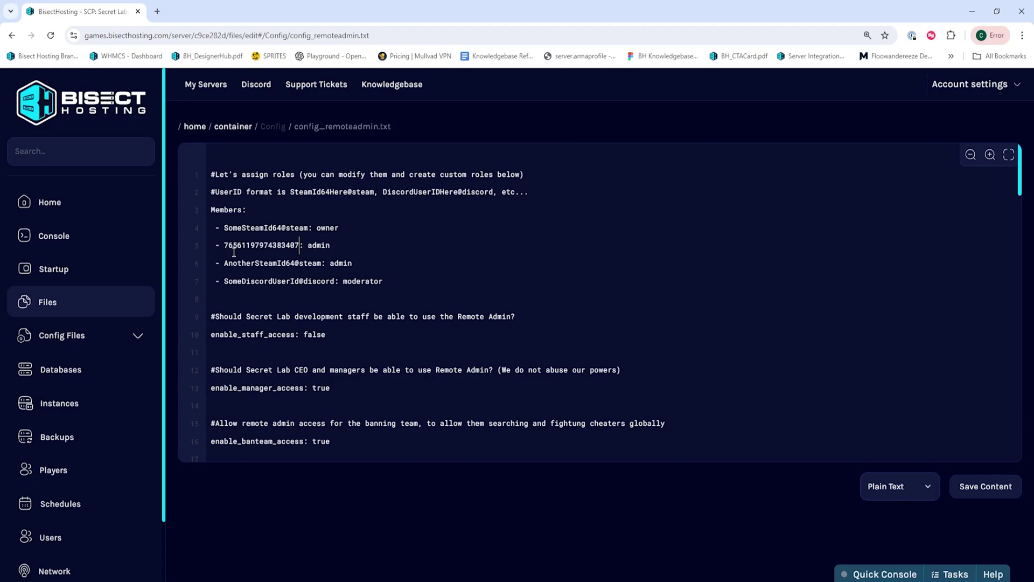
text(@steam)
click(1003, 488)
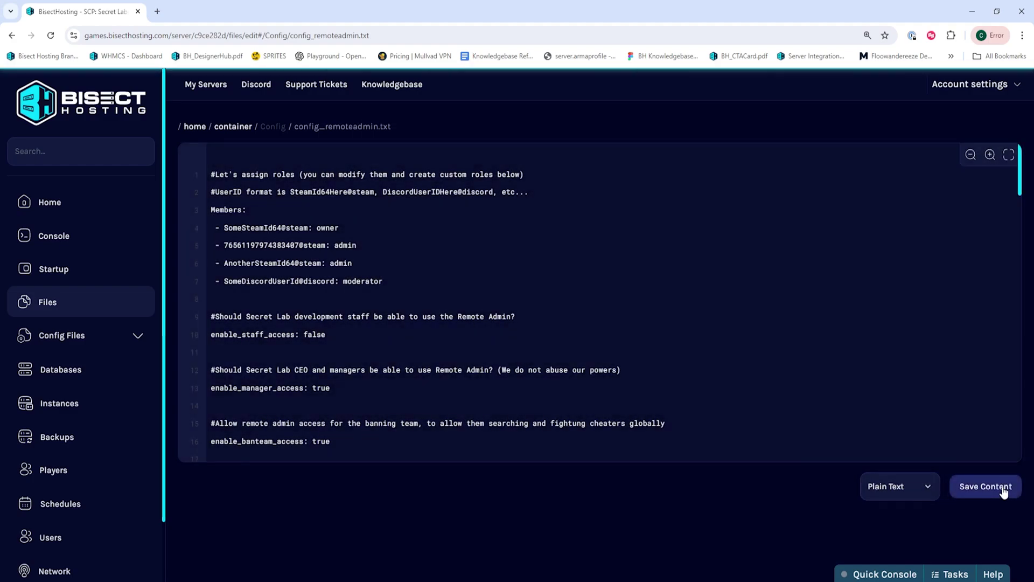
- Start the SCP: Secret Laboratory server again from its Home overview
click(52, 199)
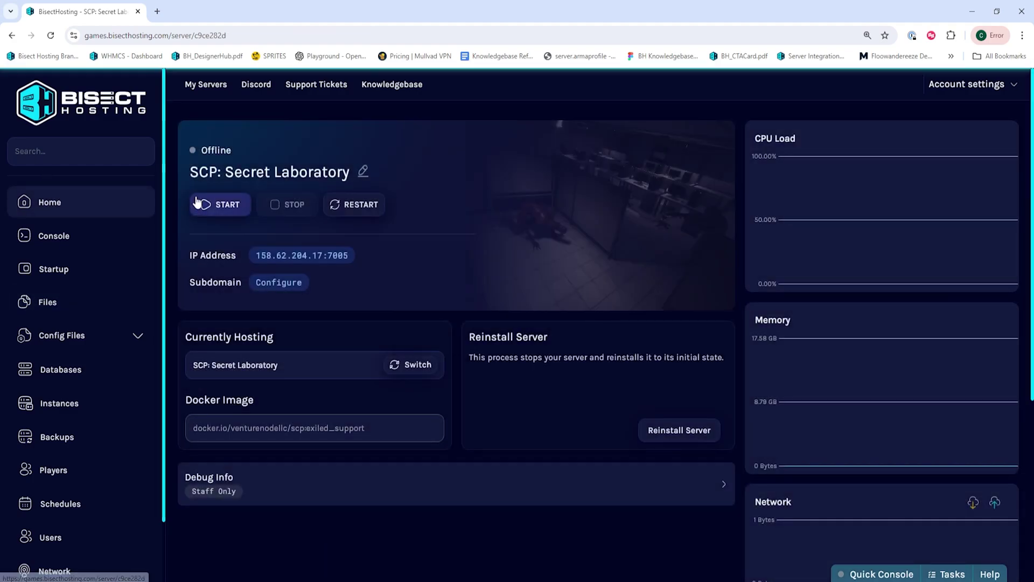
click(218, 205)
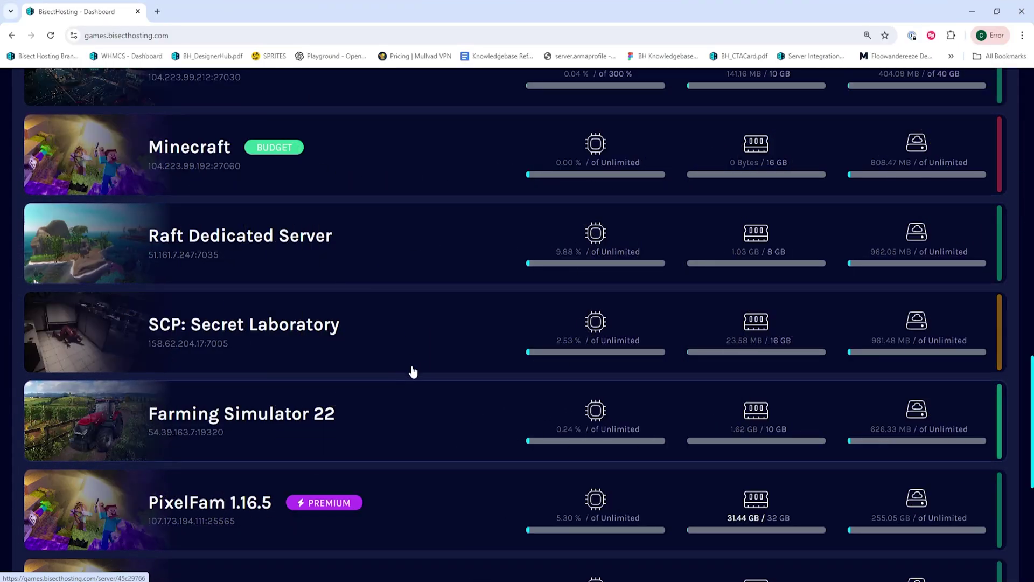
- Stop the SCP server again and reopen config_remoteadmin.txt from the Config folder
click(293, 338)
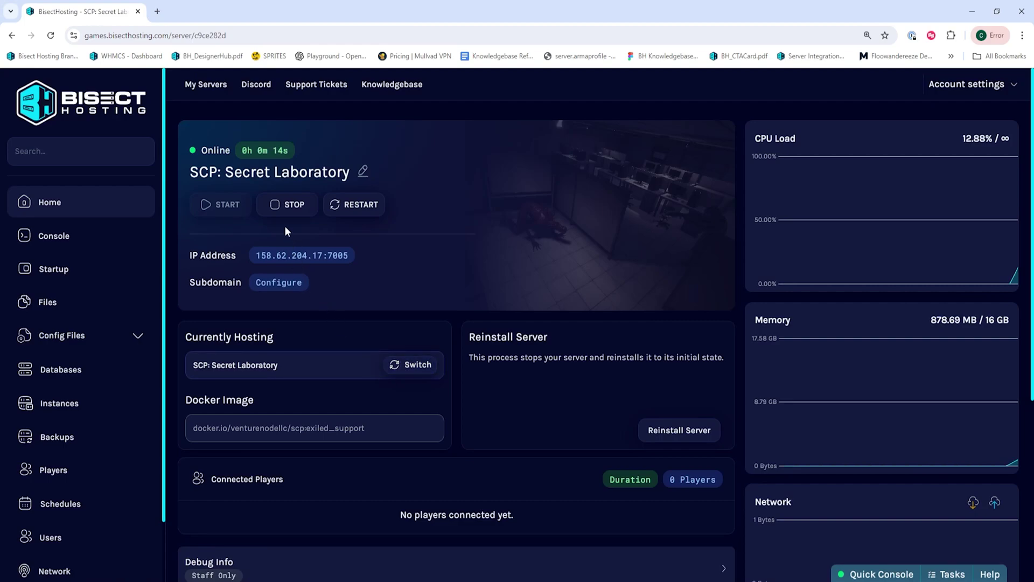
click(284, 206)
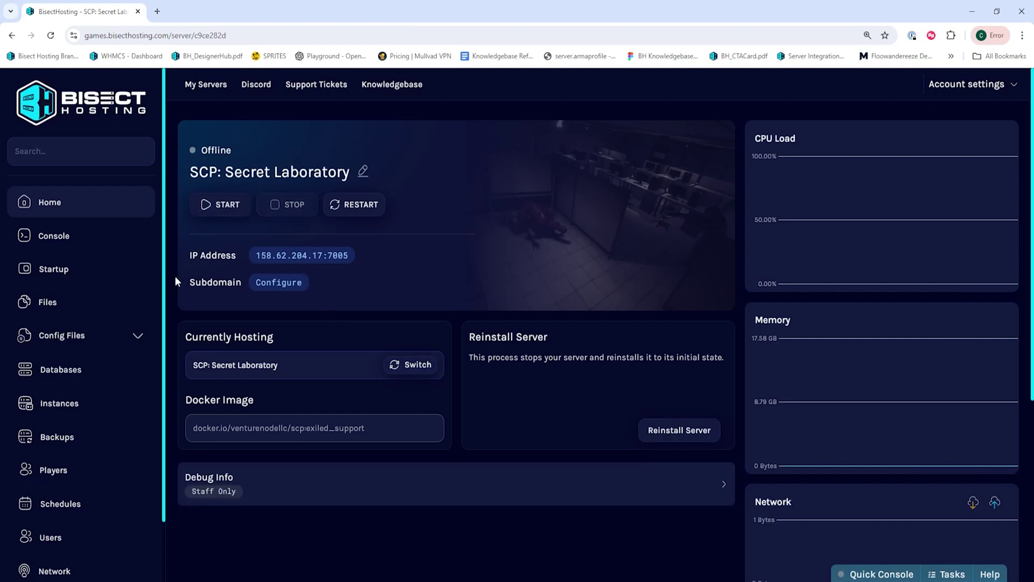
click(74, 307)
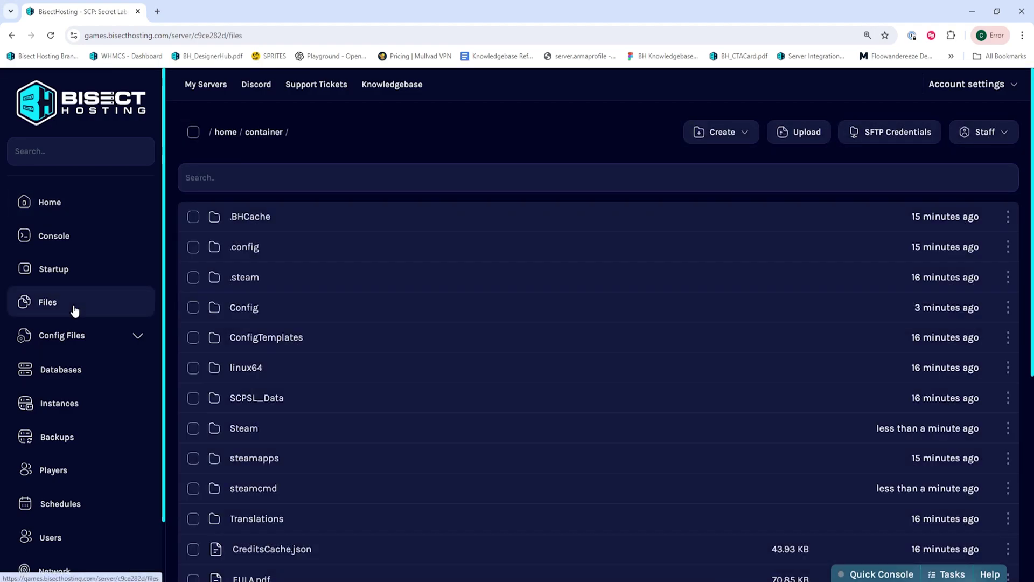
click(330, 308)
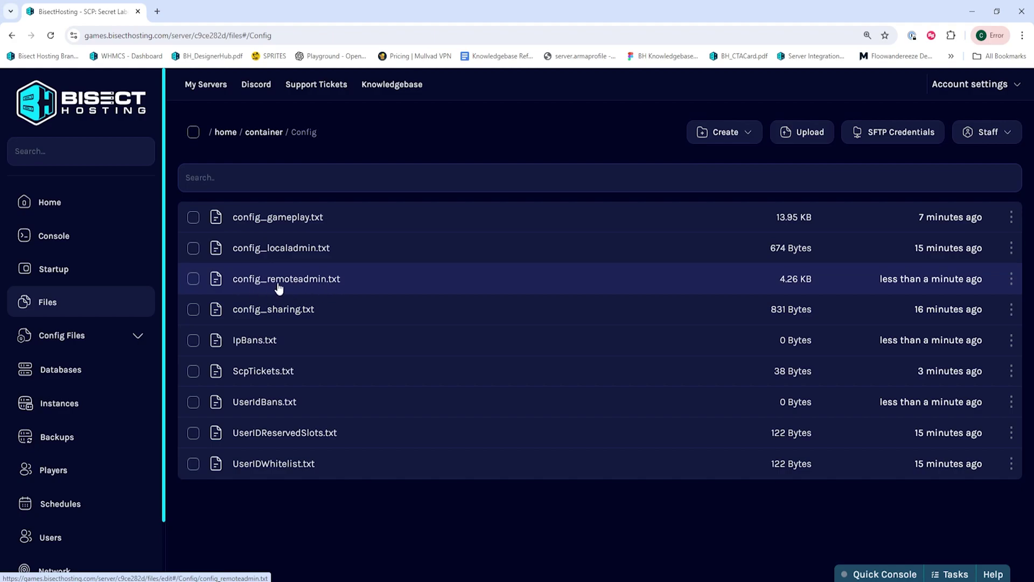
click(349, 287)
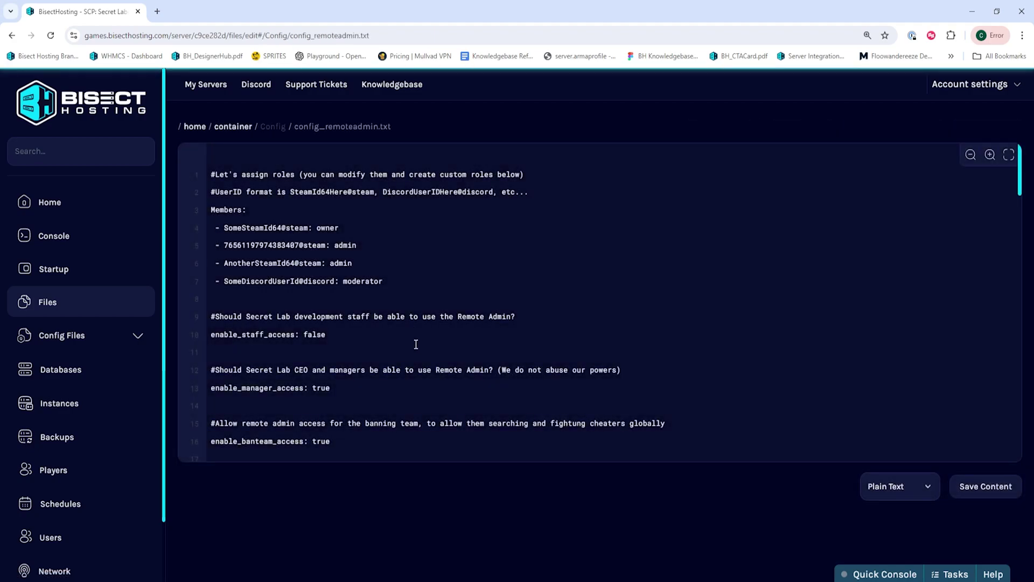
- Add a '- supermoderator' entry on a new line below moderator in the Roles list
scroll(577, 318, down, 9)
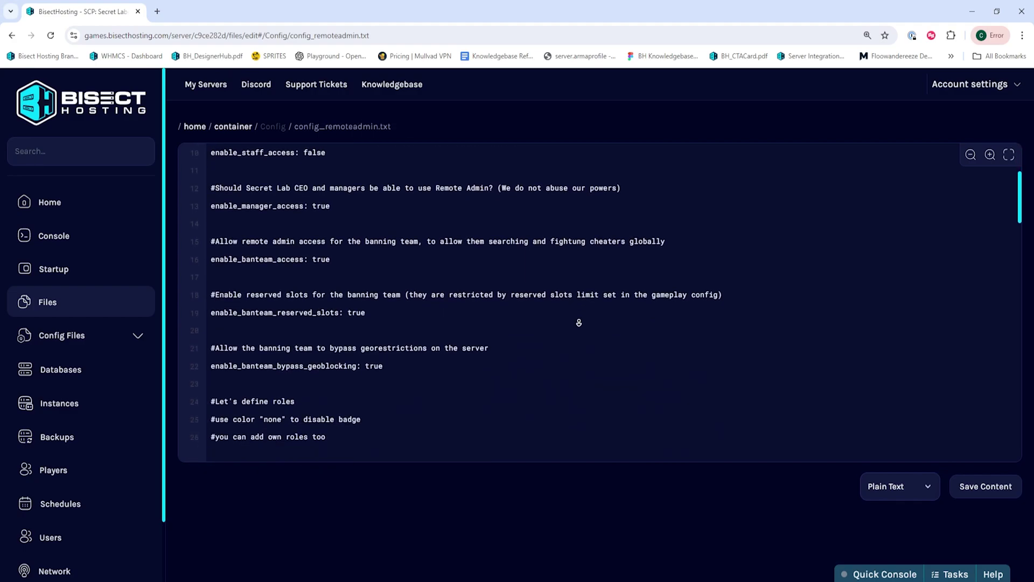
scroll(545, 341, down, 8)
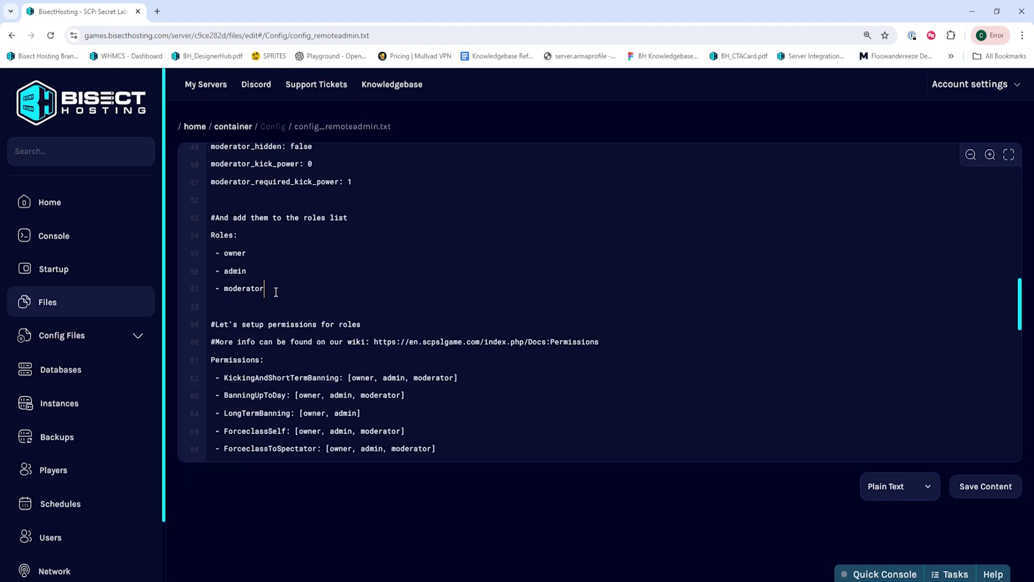
click(277, 292)
key(Return)
text(- supermoderator)
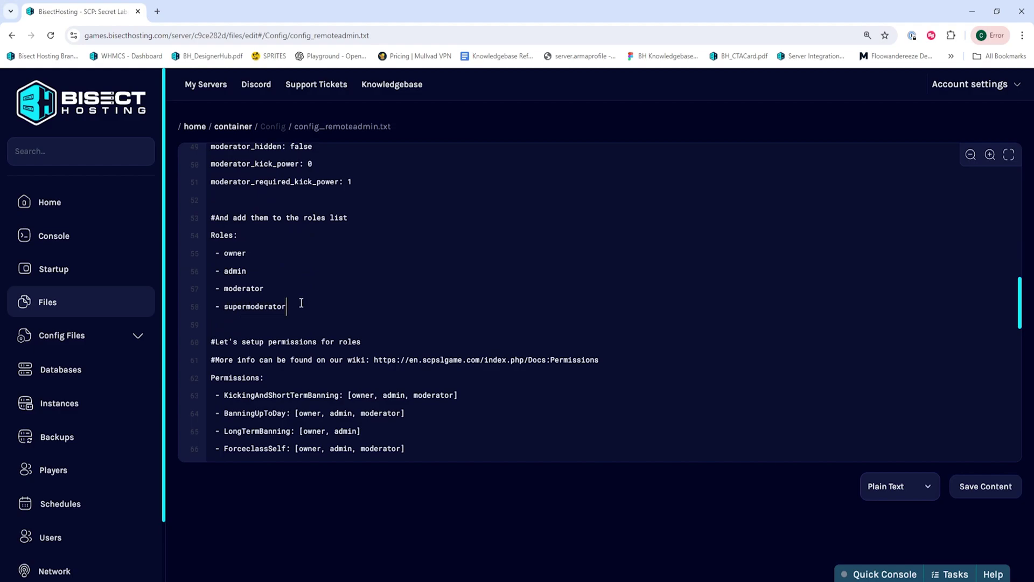
scroll(317, 324, down, 3)
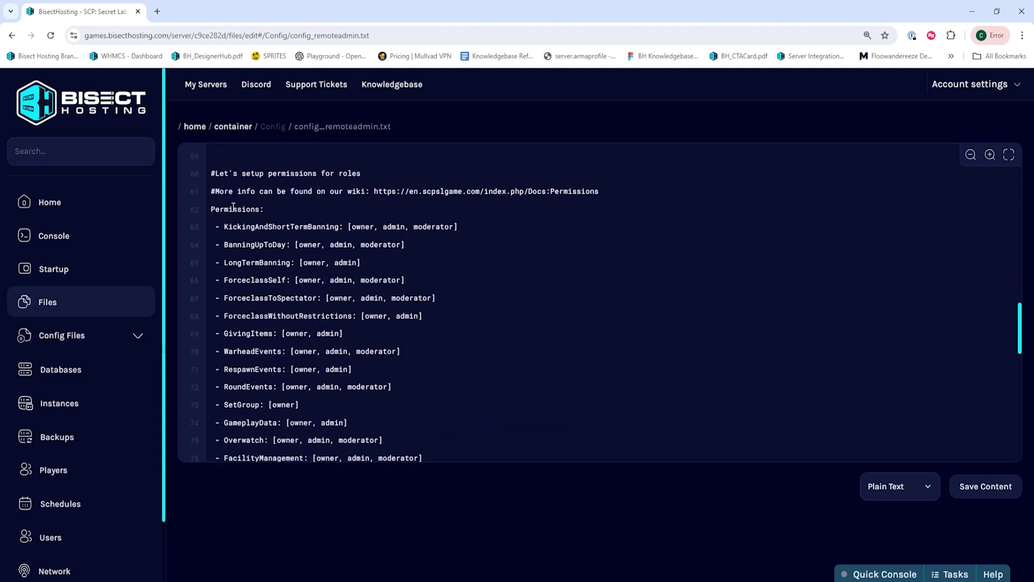
click(526, 268)
- Add supermoderator to the LongTermBanning permission list after owner and admin
text(supermoderator)
drag(299, 244, 322, 246)
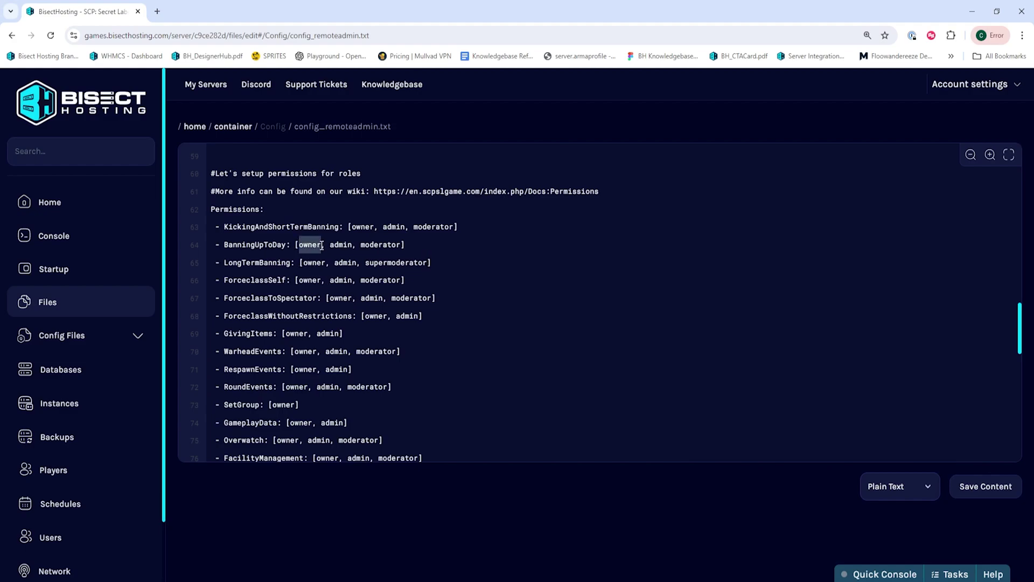
click(323, 245)
click(327, 247)
click(365, 245)
scroll(413, 330, up, 15)
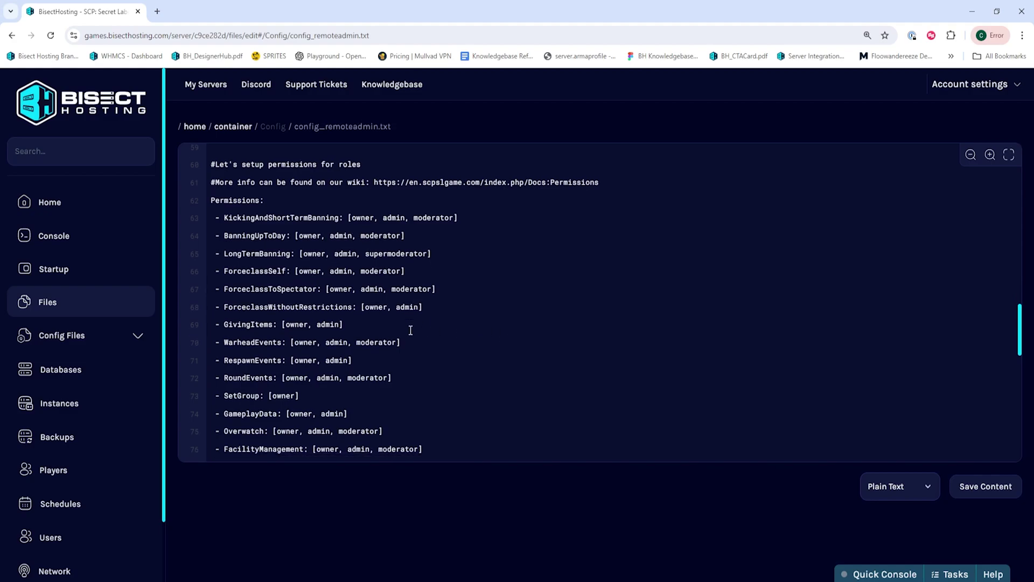
scroll(413, 330, down, 3)
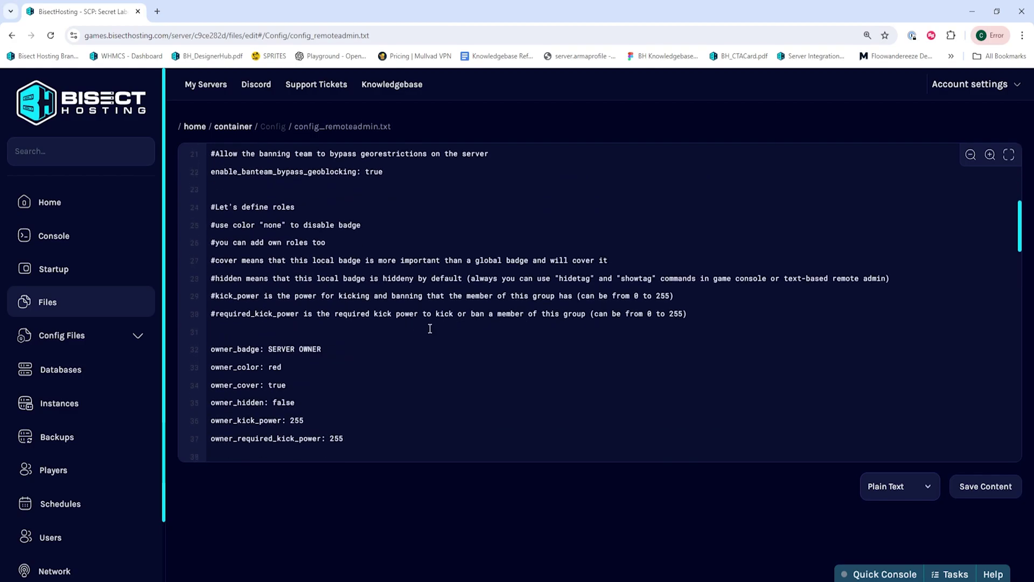
- Paste the owner's Steam ID over the SomeSteamId64 placeholder on line 4 and save
click(435, 351)
scroll(431, 383, down, 2)
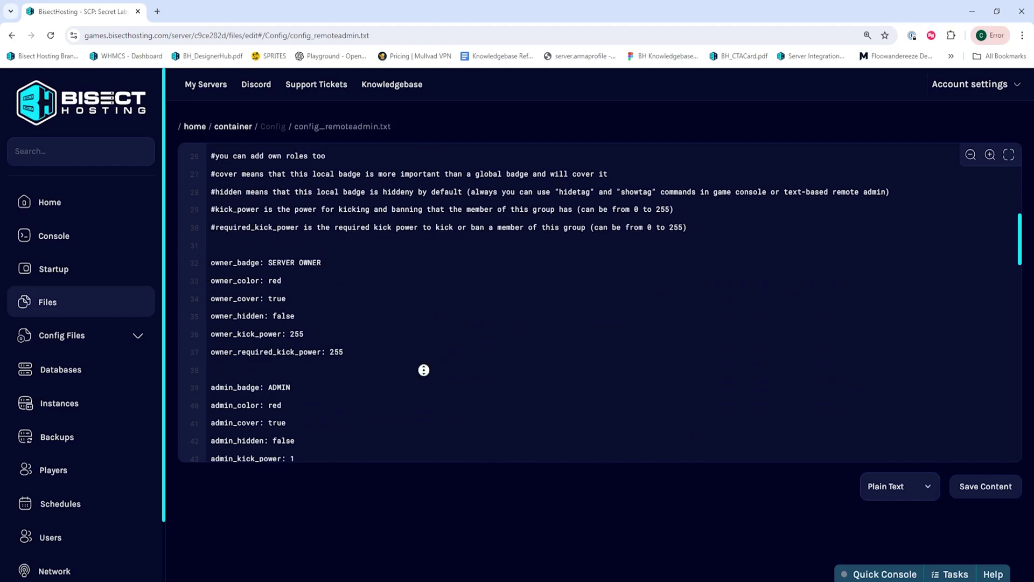
scroll(422, 370, up, 4)
scroll(416, 333, up, 5)
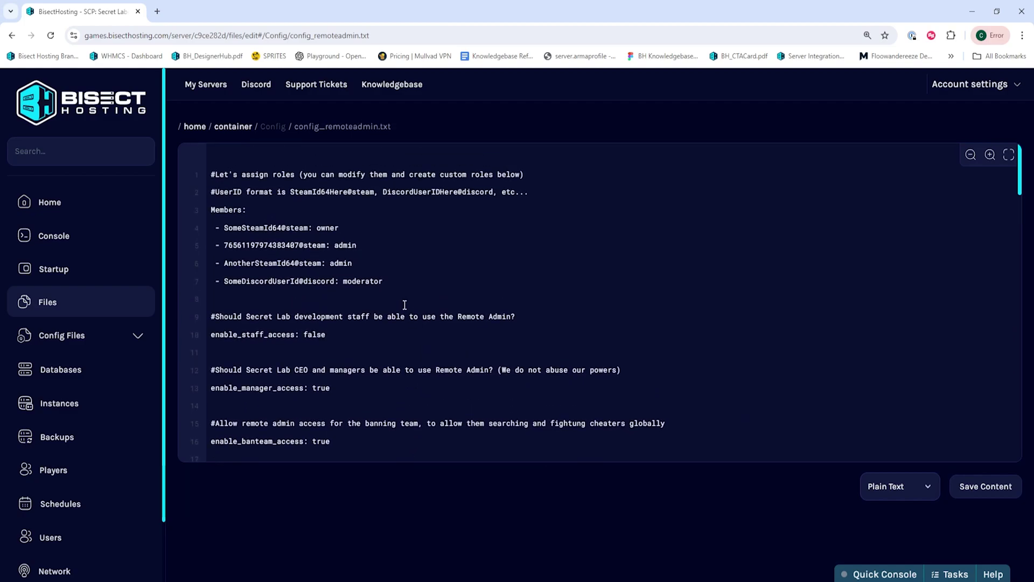
drag(295, 231, 224, 233)
key(ctrl+v)
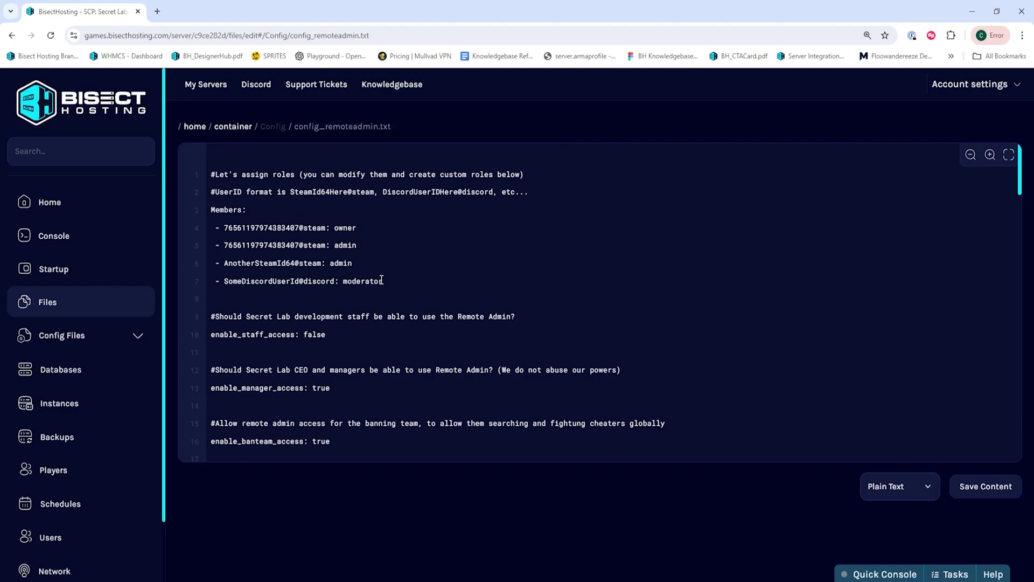
click(1016, 490)
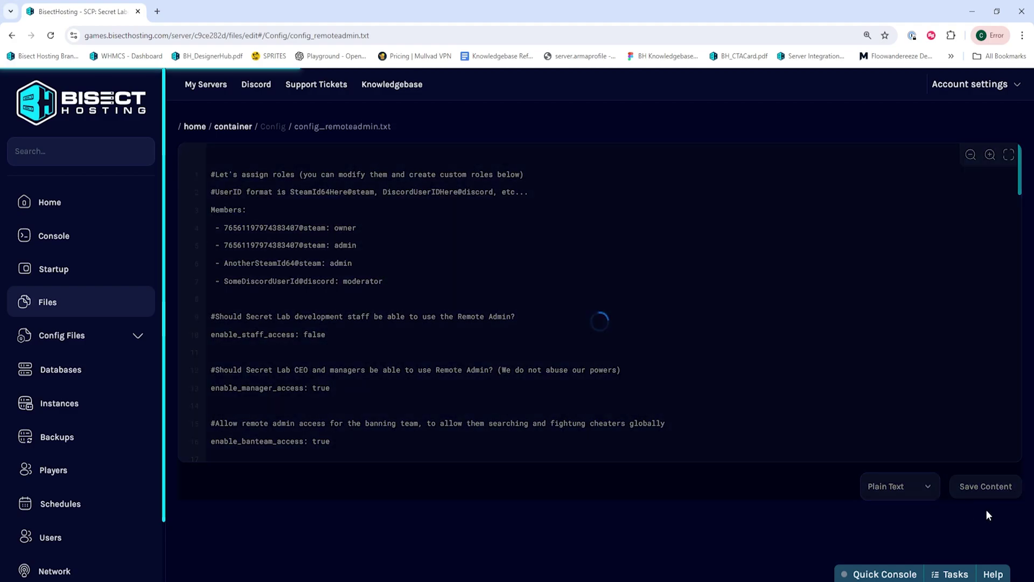
- Go back to the server overview and start the SCP server up again
click(85, 215)
click(221, 204)
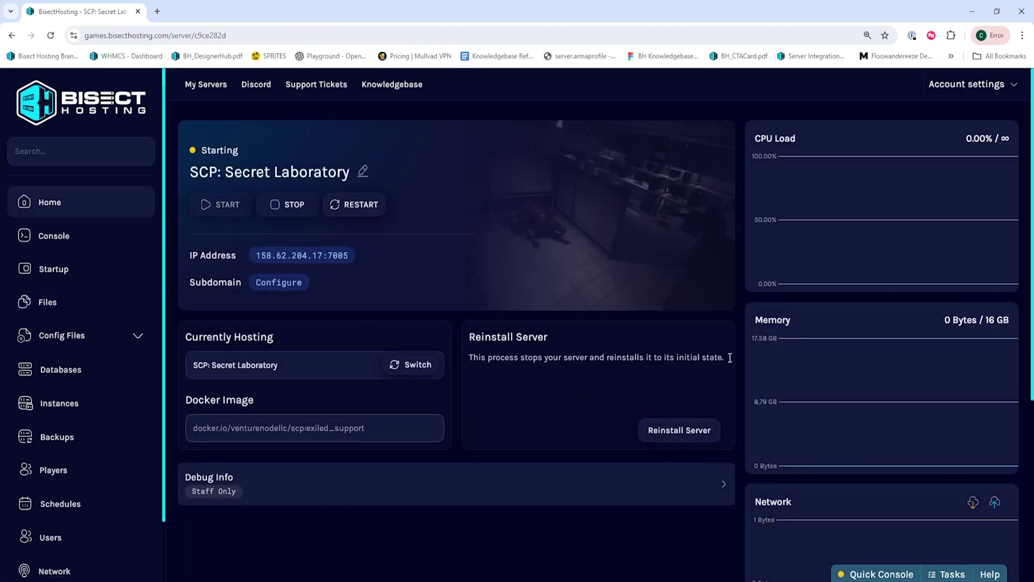